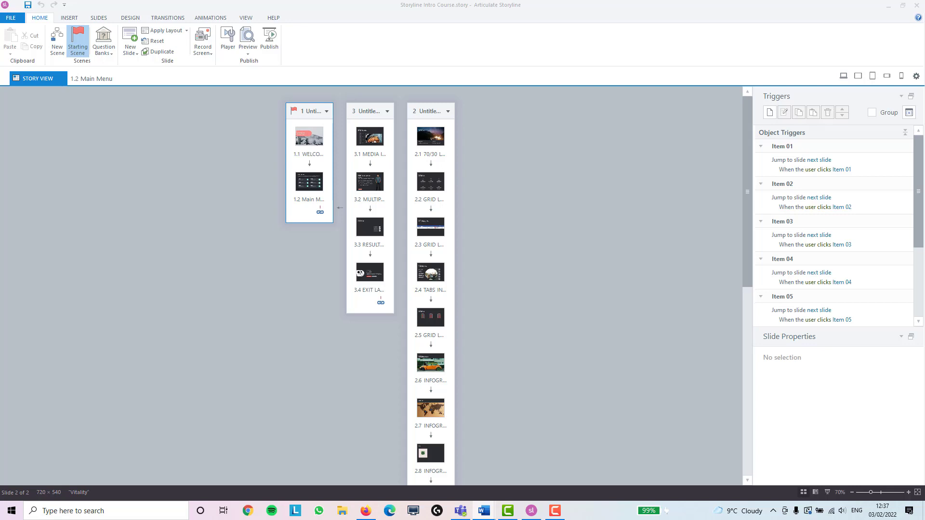
Step: On the Main Menu slide, retarget Item 01's trigger to slide 2.1 70/30 LAYOUT
double_click(309, 183)
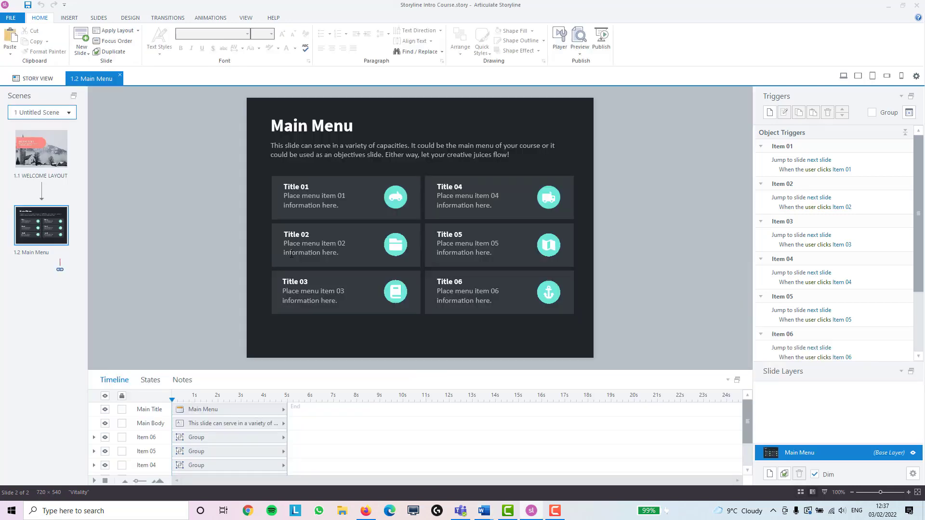
left_click(364, 217)
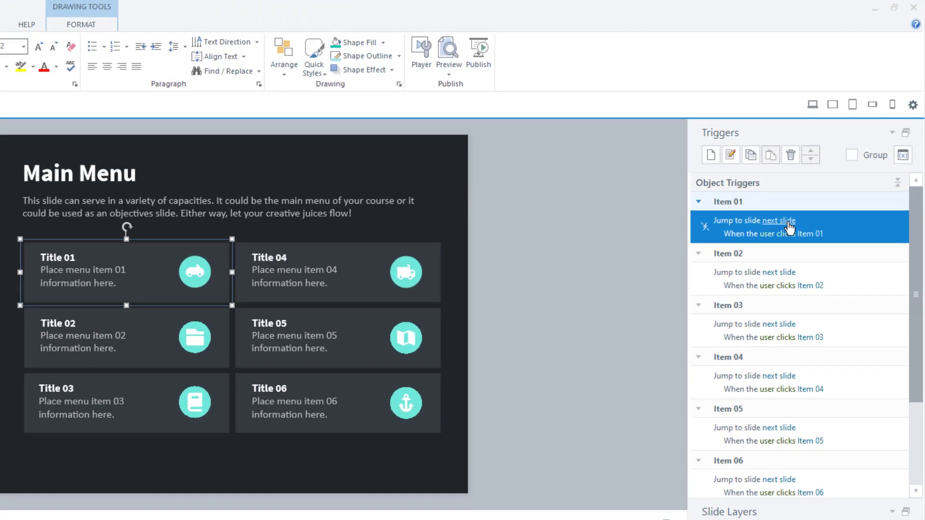
left_click(790, 229)
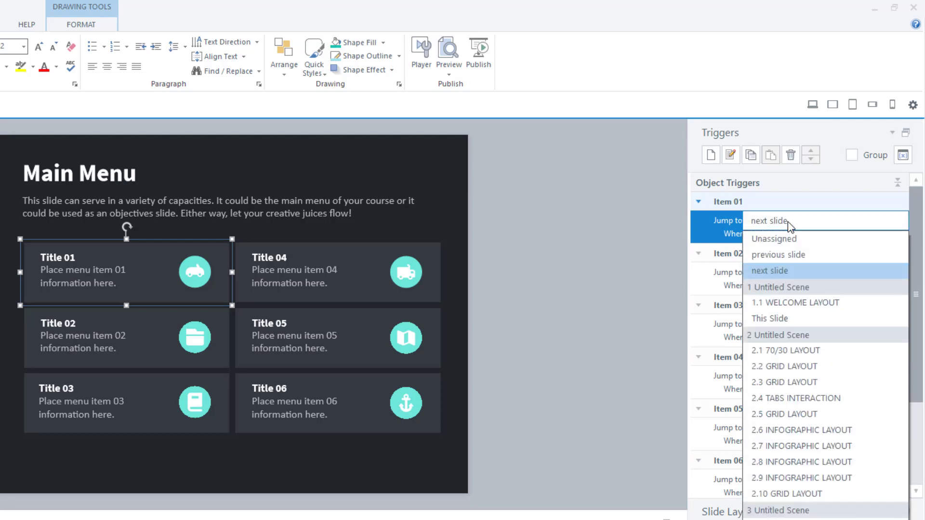
left_click(797, 351)
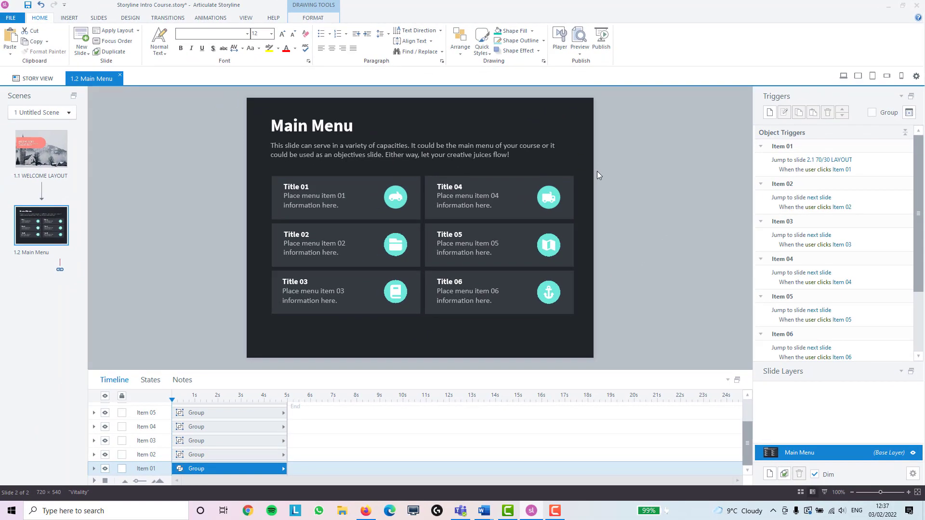
left_click(597, 175)
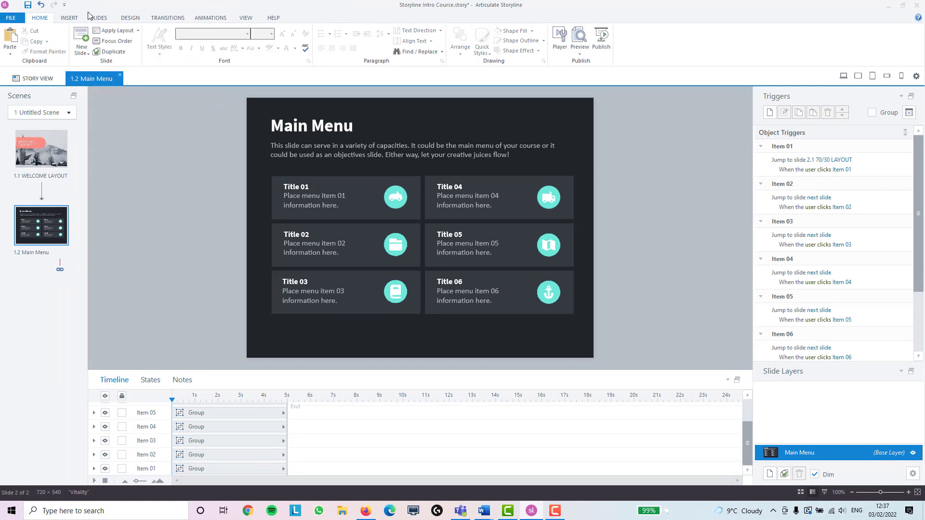
Step: Switch to Story View to see the Main Menu linked to scene 2
left_click(39, 79)
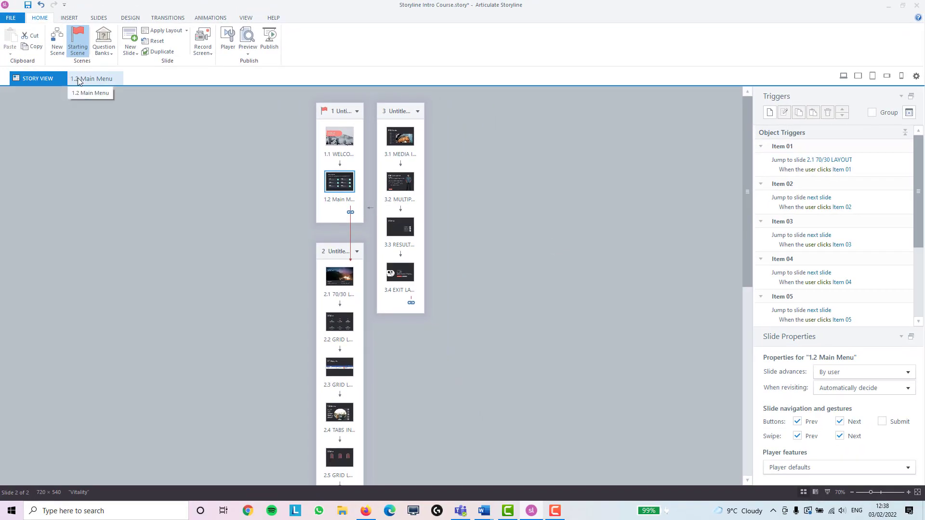
Step: Retarget Main Menu Item 02's trigger to 3.1 MEDIA INTERACTION and return to Story View
left_click(77, 77)
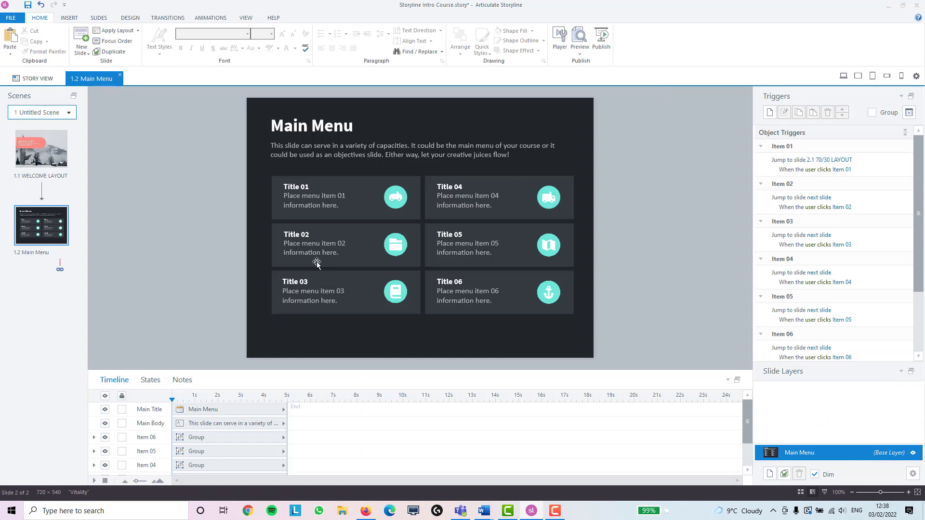
left_click(365, 260)
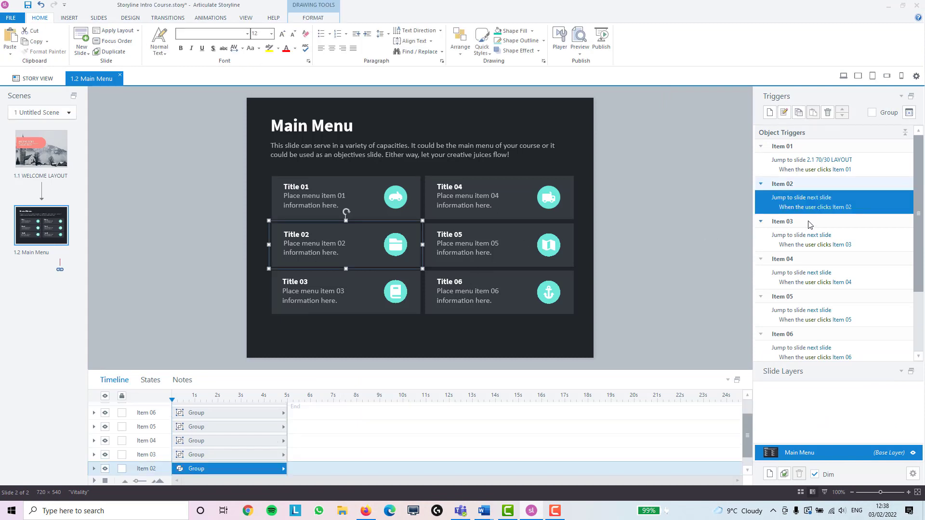
left_click(827, 200)
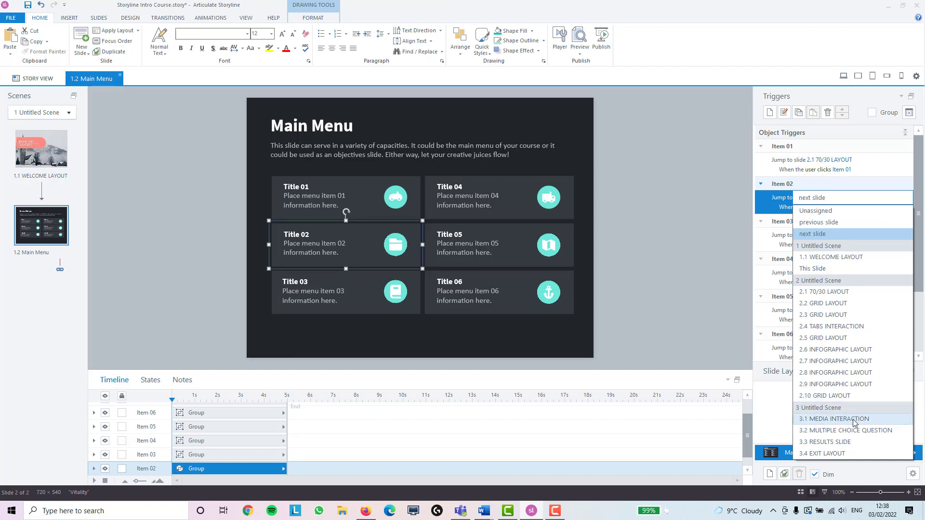
left_click(857, 421)
left_click(692, 294)
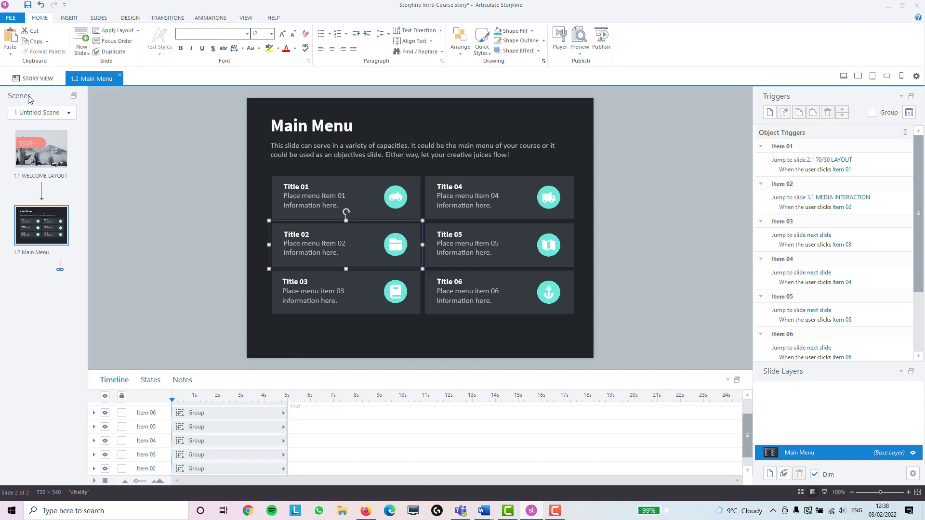
left_click(34, 80)
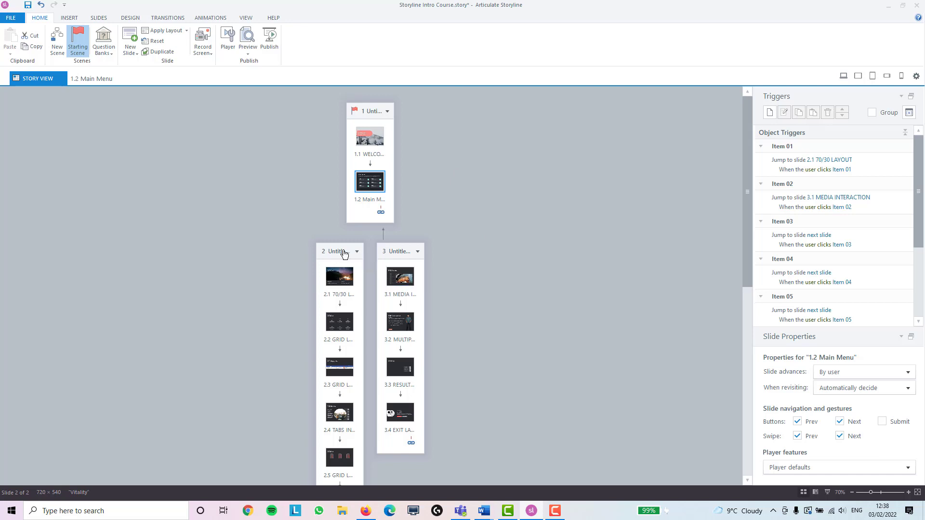
left_click(336, 281)
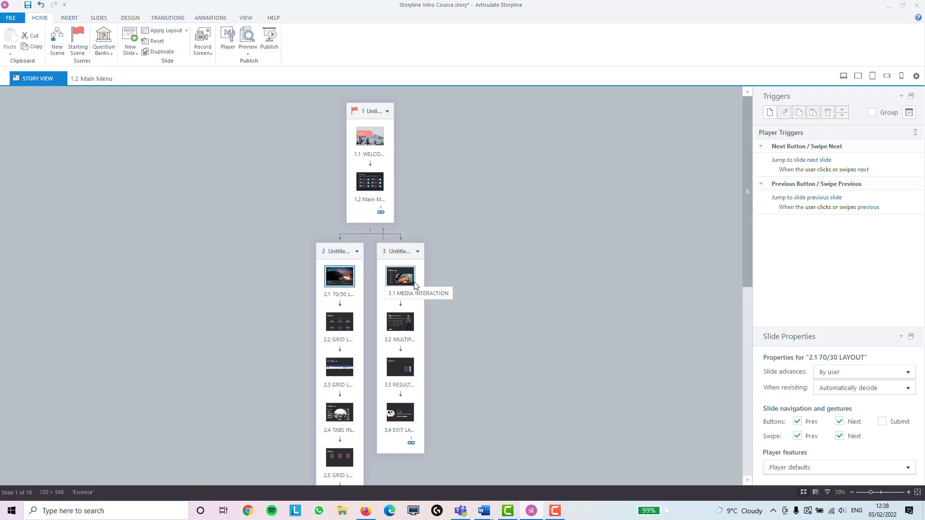
scroll(461, 292, "down", 1)
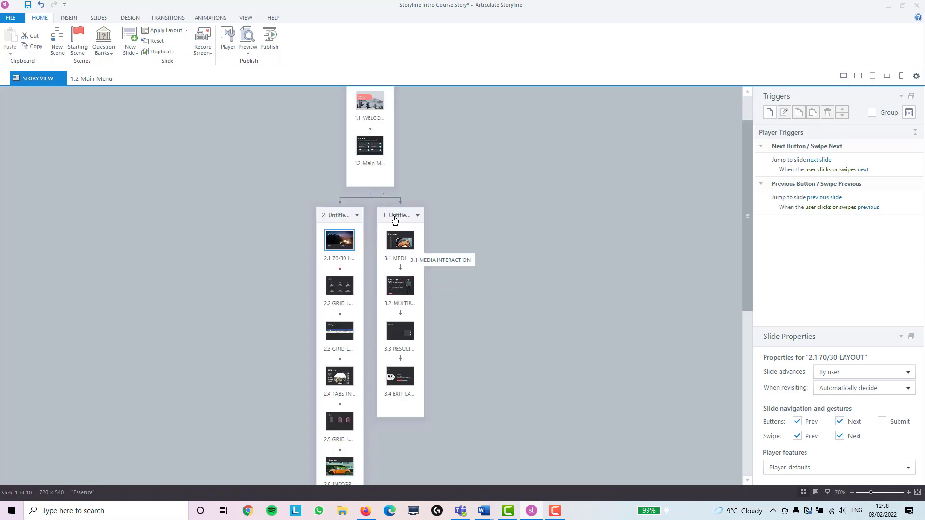
left_click(377, 158)
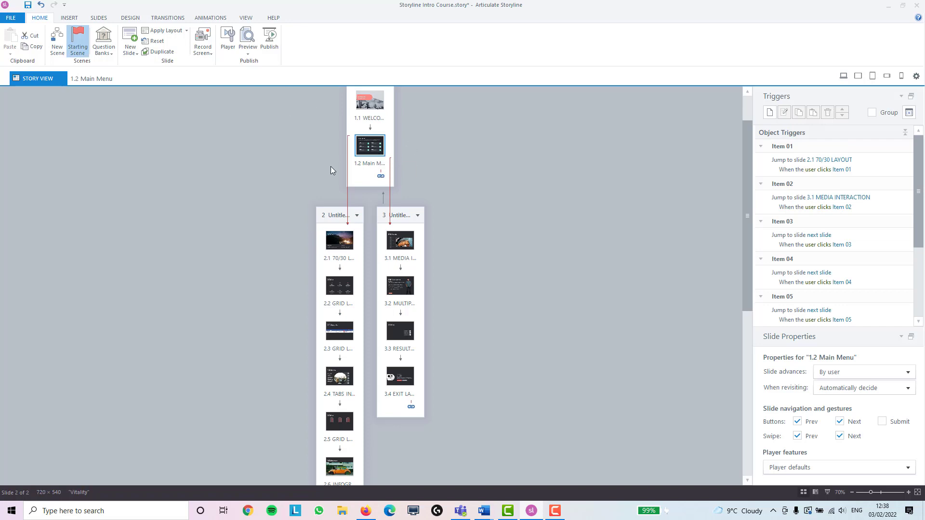
scroll(291, 186, "down", 1)
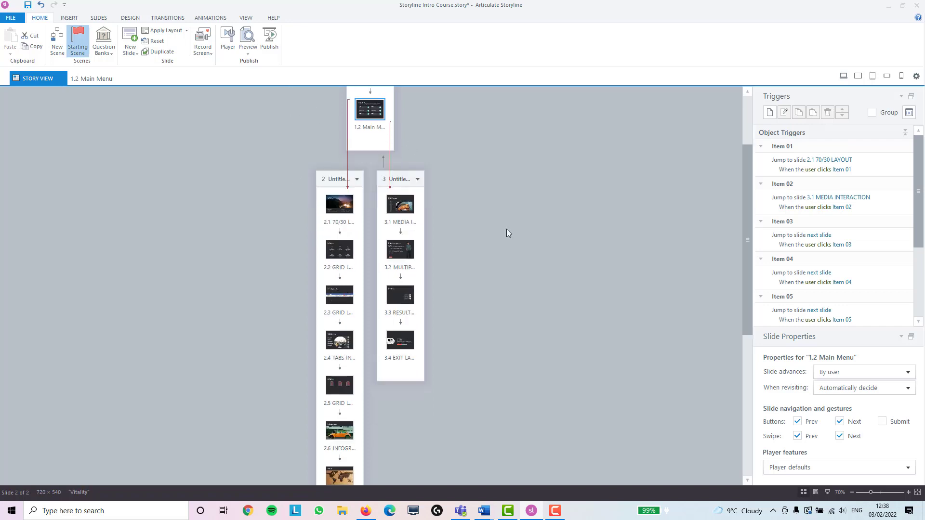
scroll(507, 230, "down", 1)
left_click(403, 311)
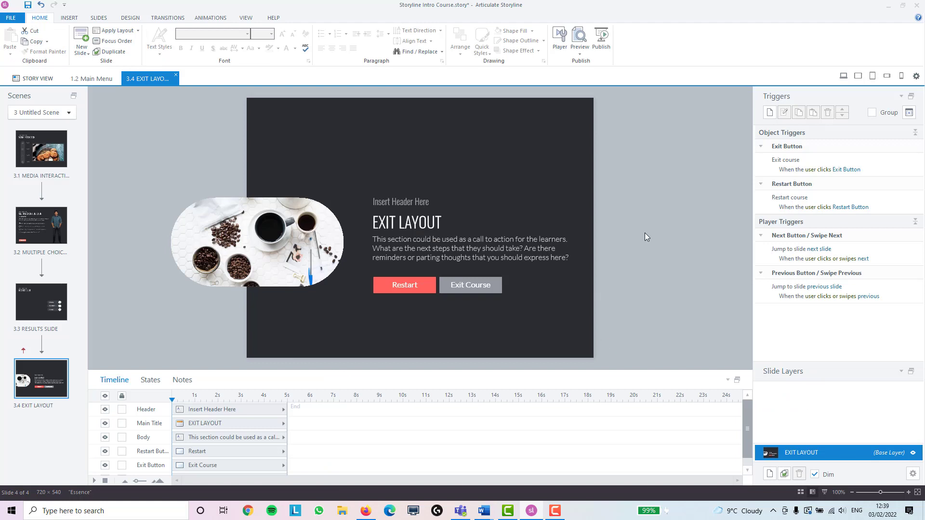
Step: Point slide 3.4's Next button trigger to 1.2 Main Menu, then reopen that slide
mouse_move(818, 249)
left_click(828, 252)
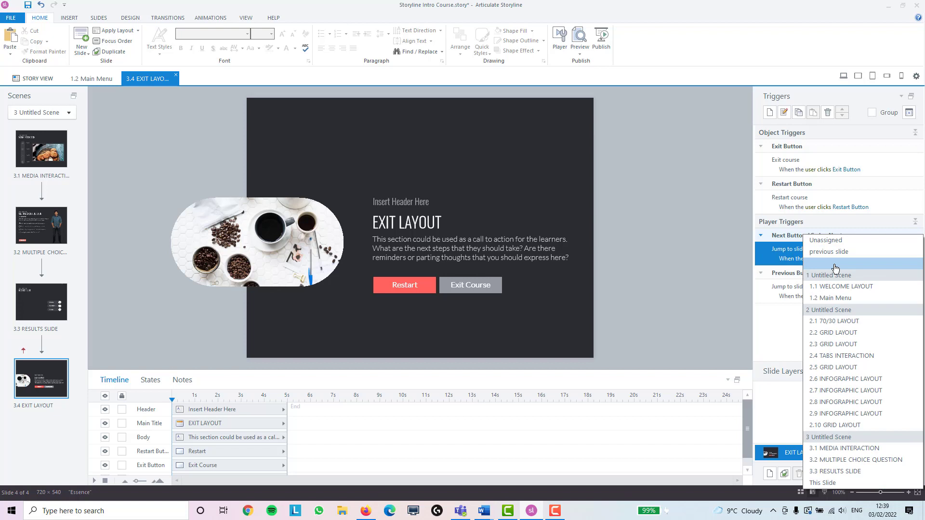
left_click(843, 300)
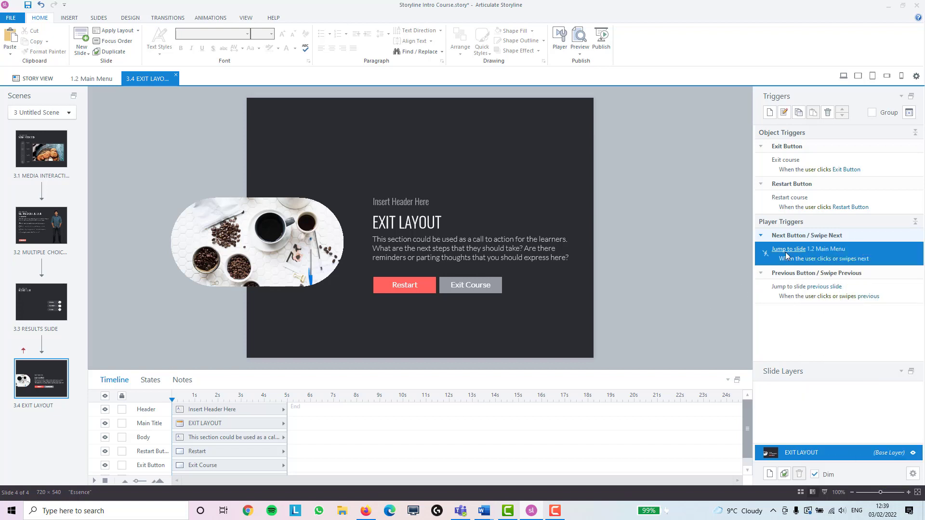
mouse_move(826, 248)
left_click(93, 78)
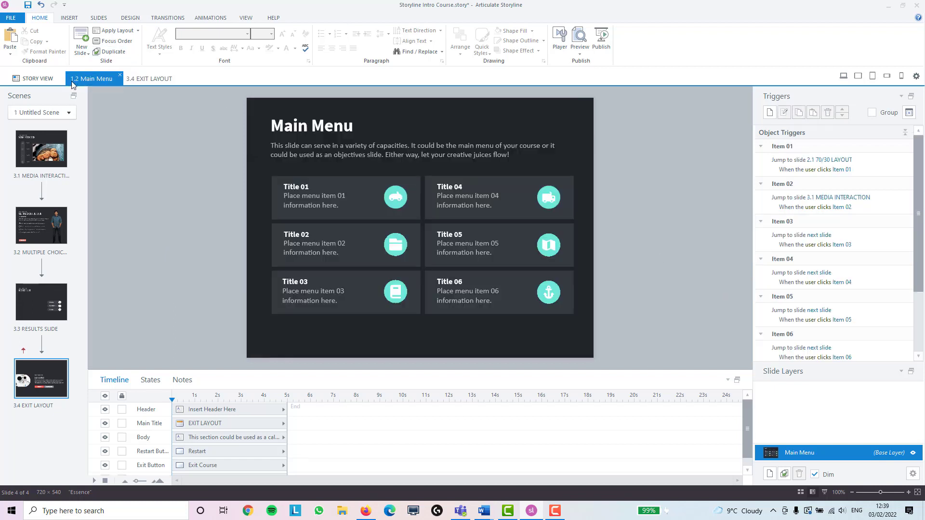
Step: Back in Story View, select the 2.10 GRID LAYOUT thumbnail
left_click(39, 78)
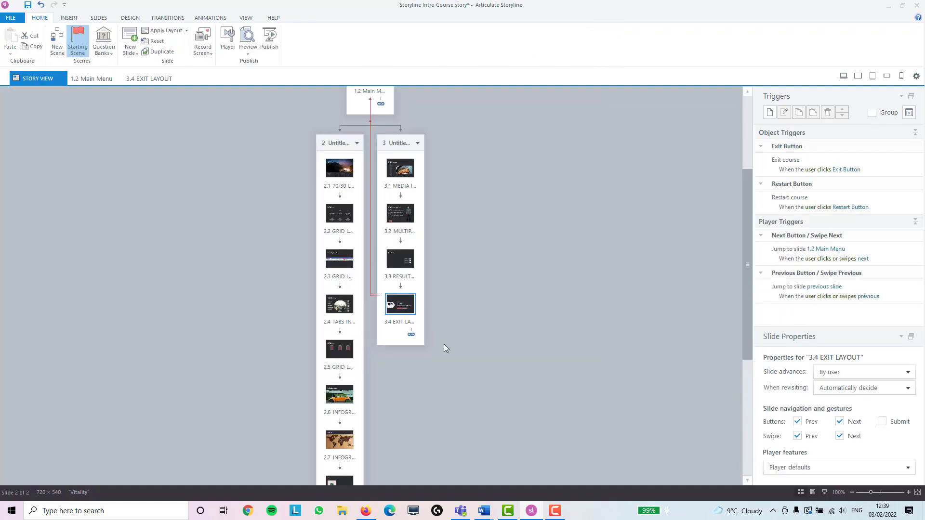
scroll(373, 385, "down", 4)
scroll(374, 385, "down", 1)
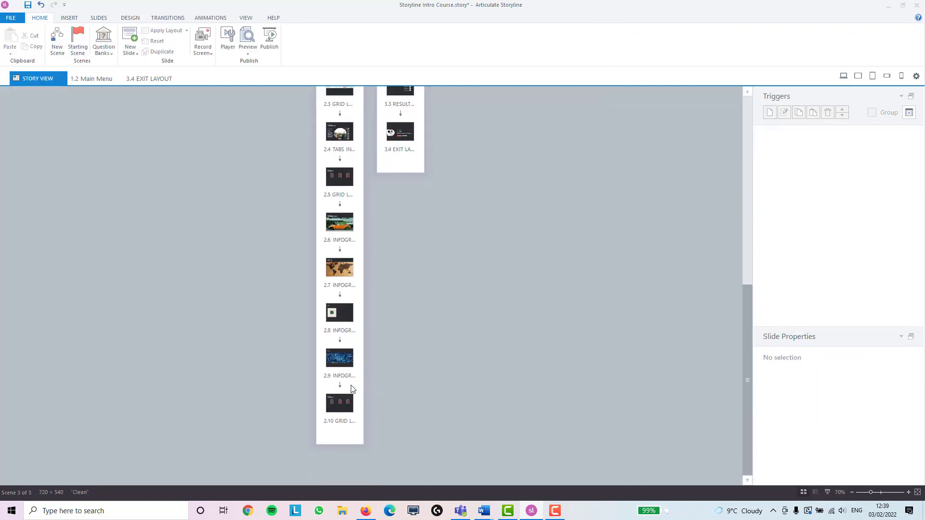
left_click(340, 403)
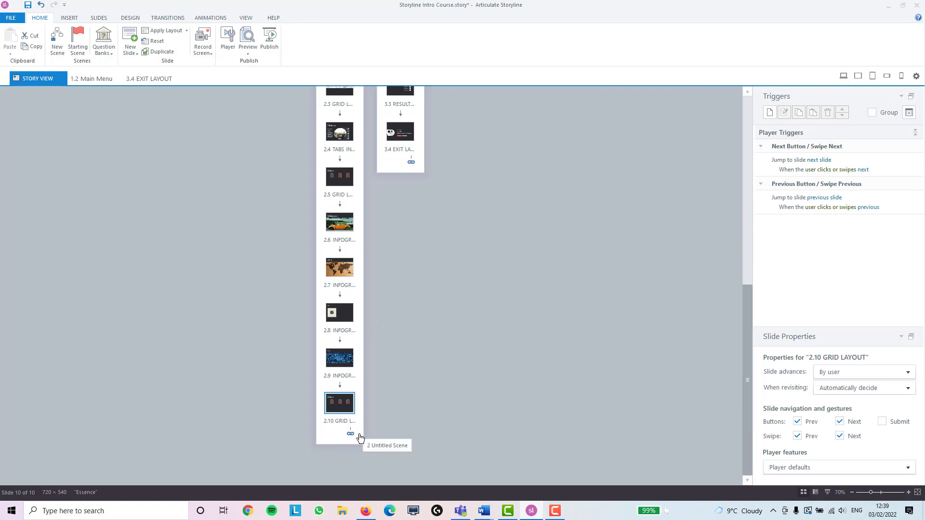
Step: Open slide 2.10 GRID LAYOUT and point its Next trigger to 3.1 MEDIA INTERACTION
double_click(350, 412)
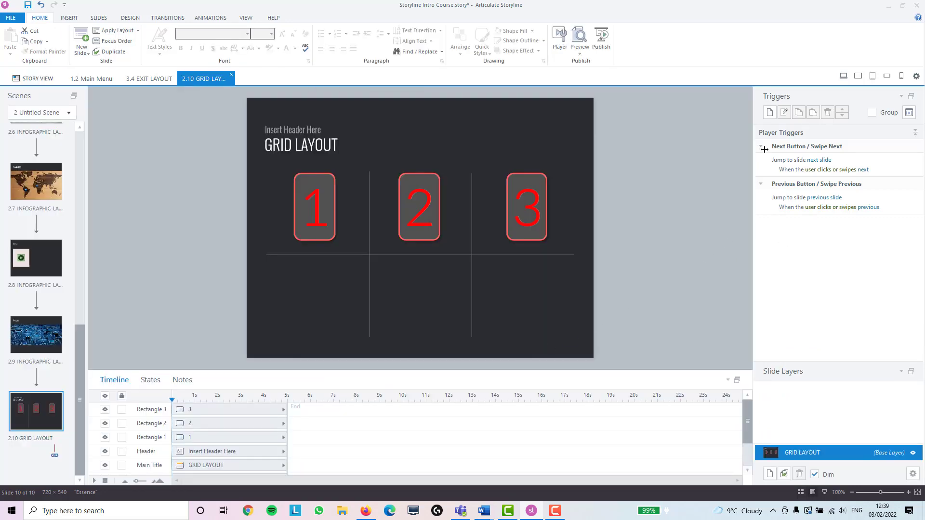
mouse_move(818, 160)
left_click(822, 161)
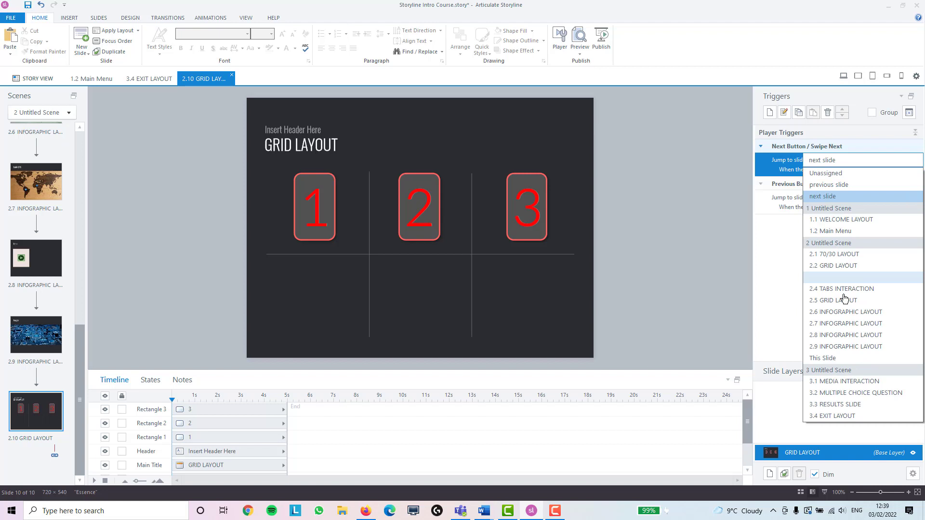
left_click(848, 382)
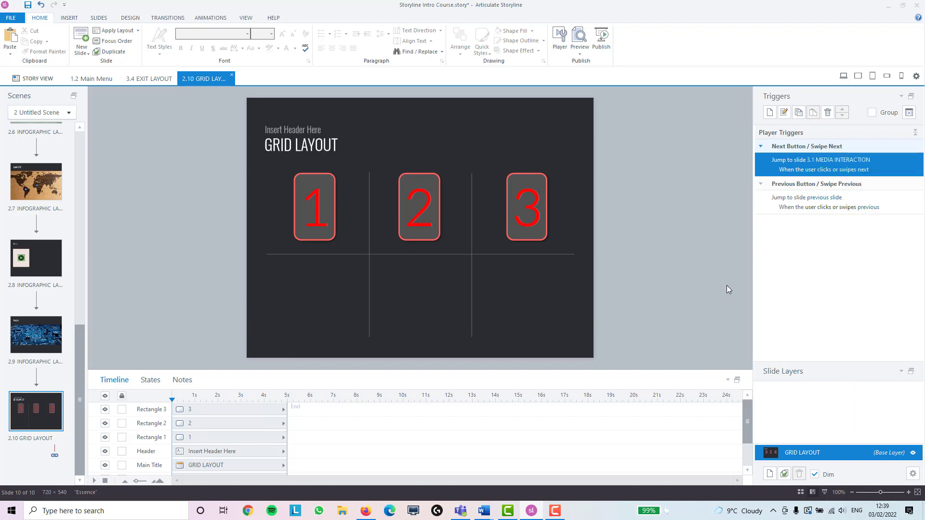
left_click(37, 78)
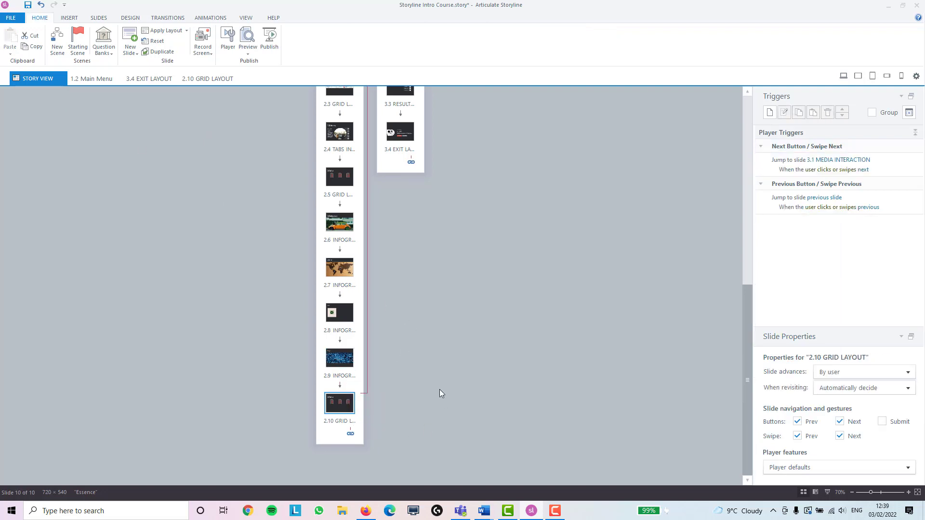
scroll(354, 403, "up", 5)
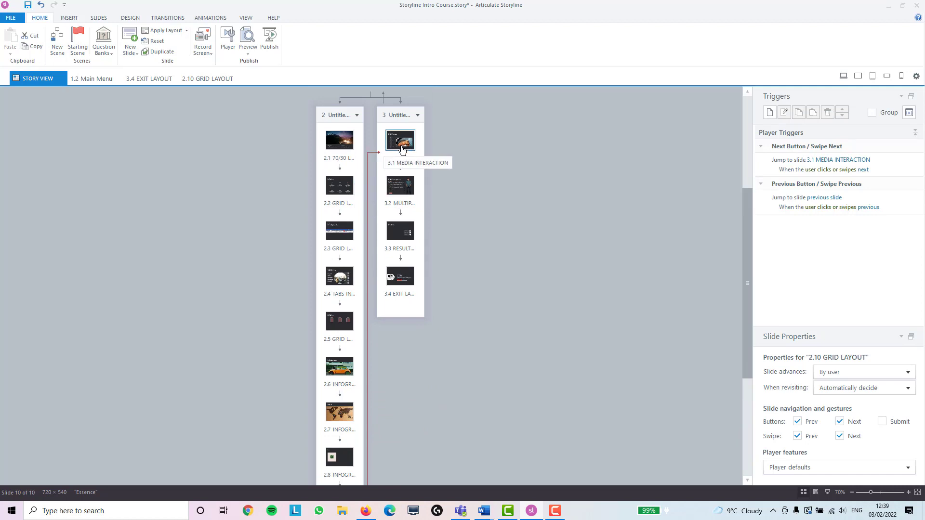
scroll(387, 346, "down", 3)
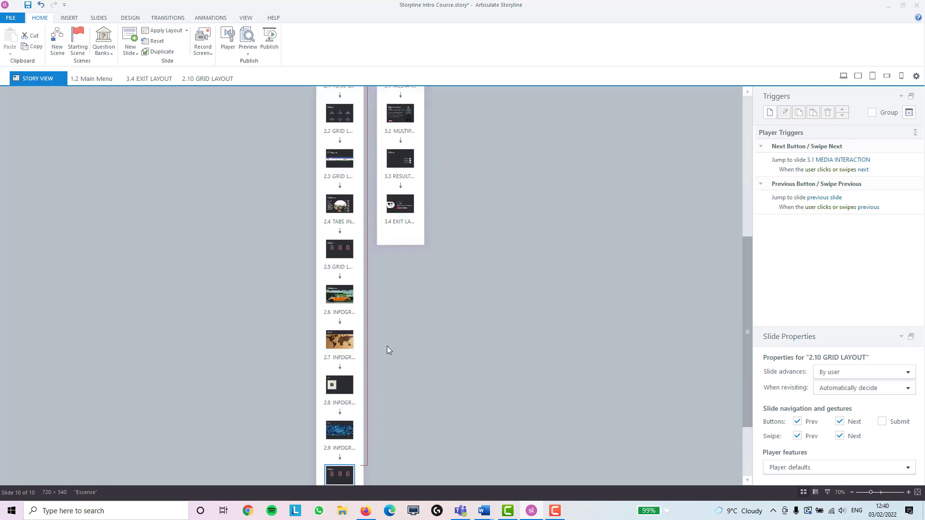
scroll(386, 346, "down", 2)
Step: Reopen slide 2.10 and change its Next trigger target from 3.1 to 1.2 Main Menu
double_click(330, 411)
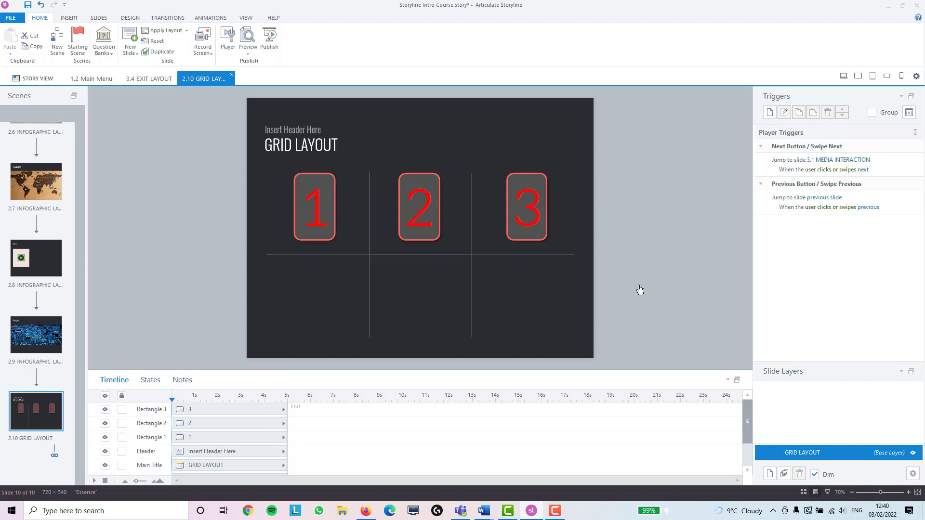
left_click(842, 161)
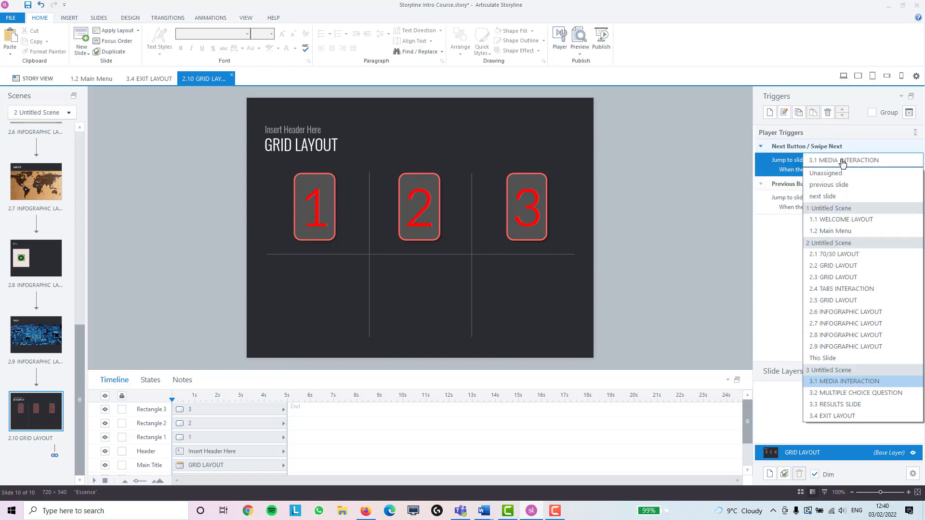
left_click(838, 231)
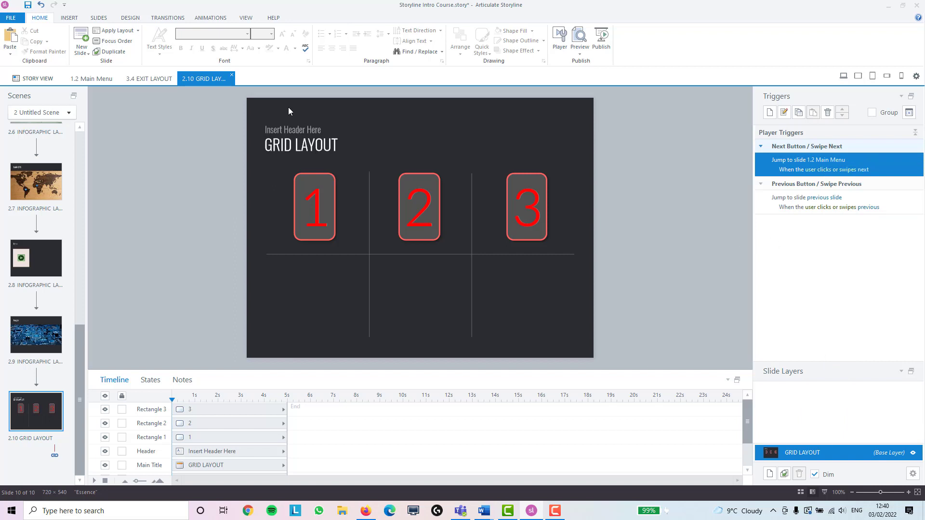
Step: Go from the Main Menu tab to Story View and select slide 3.4 EXIT LAYOUT
left_click(86, 78)
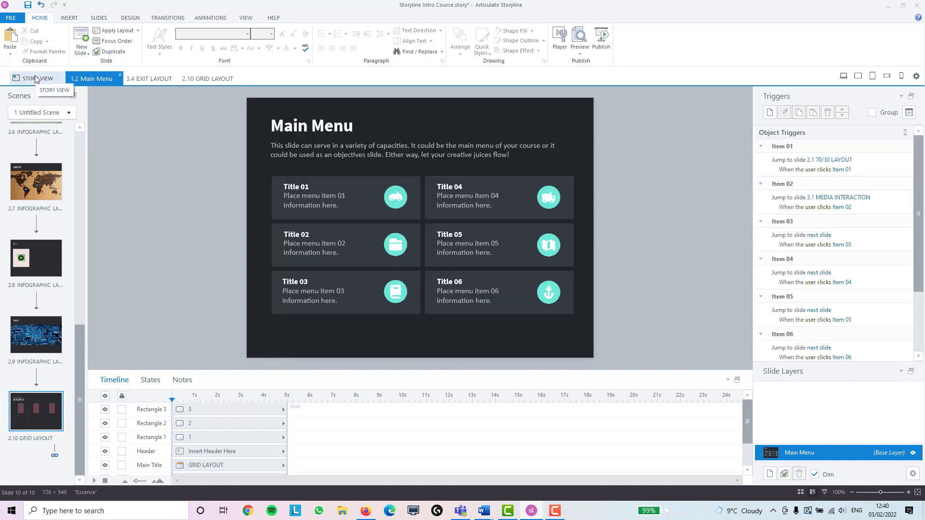
left_click(35, 78)
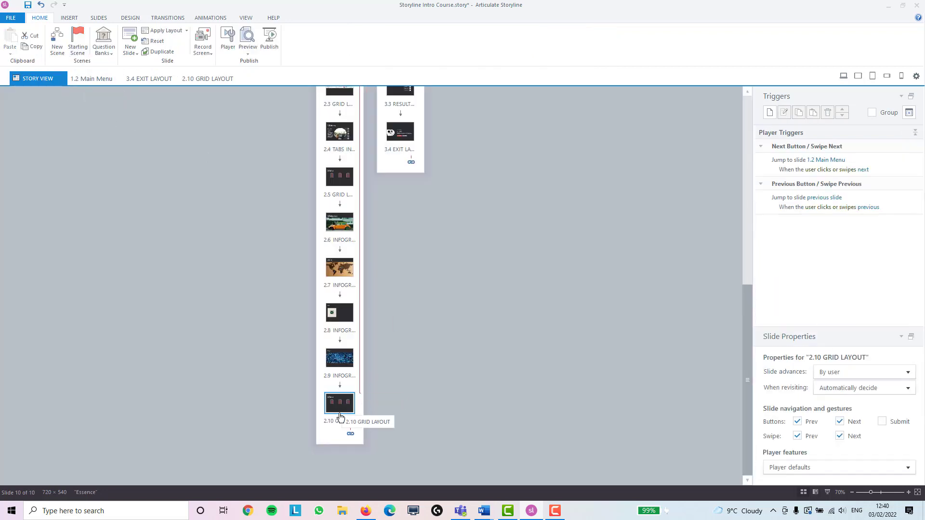
scroll(346, 401, "up", 2)
scroll(357, 404, "up", 3)
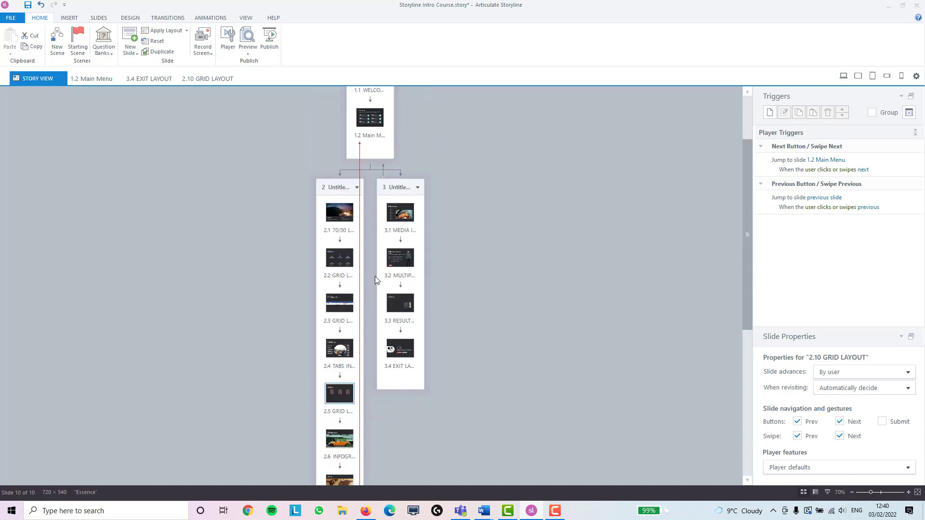
scroll(372, 239, "up", 1)
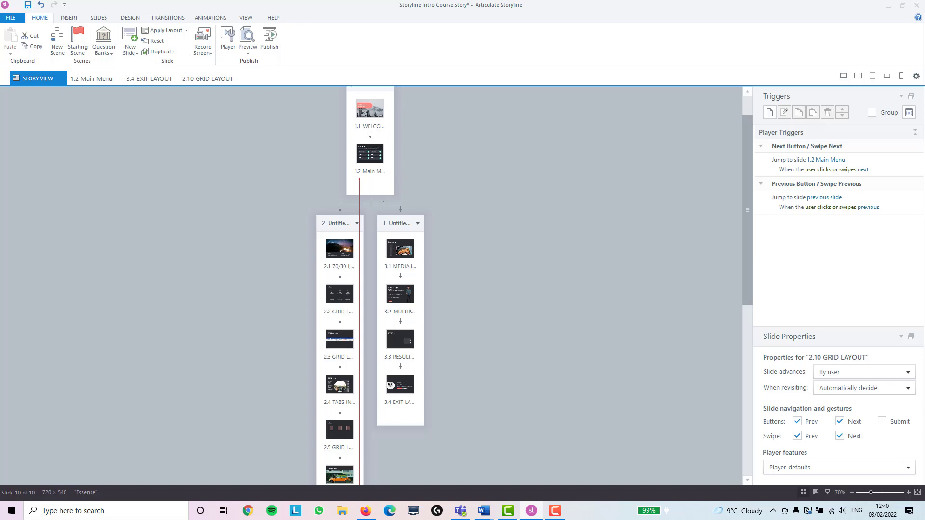
left_click(488, 316)
scroll(455, 312, "down", 2)
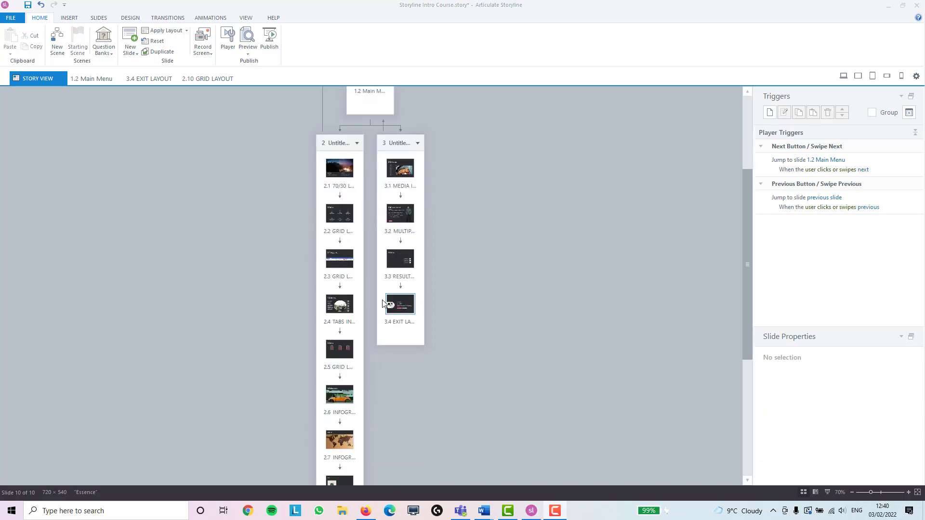
left_click(399, 313)
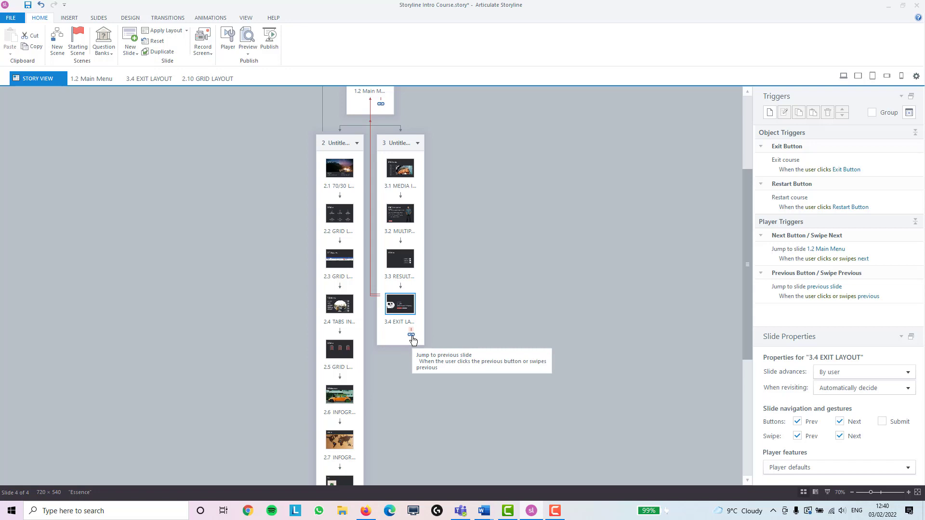
Step: Start Link to Slide from slide 3.4's link icon and browse scenes, ending on scene 1
right_click(411, 337)
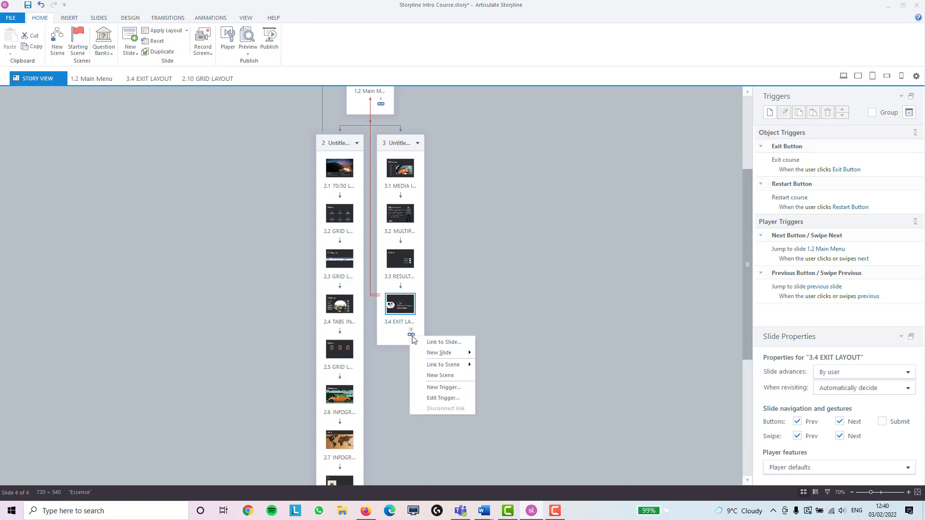
left_click(456, 345)
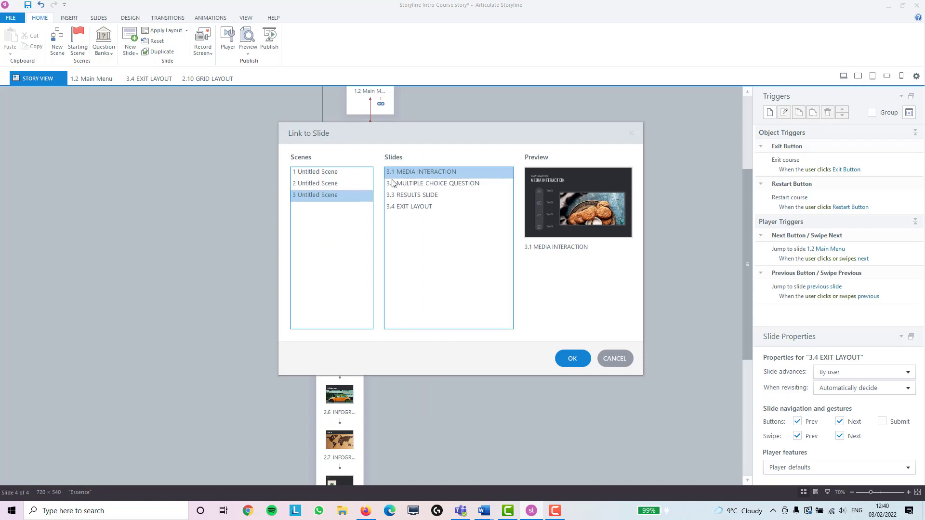
left_click(332, 184)
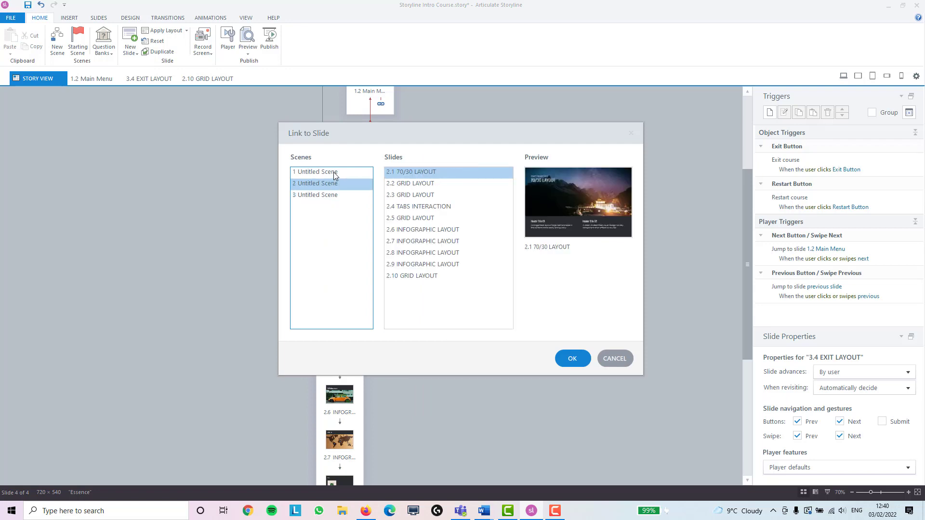
left_click(334, 172)
left_click(330, 185)
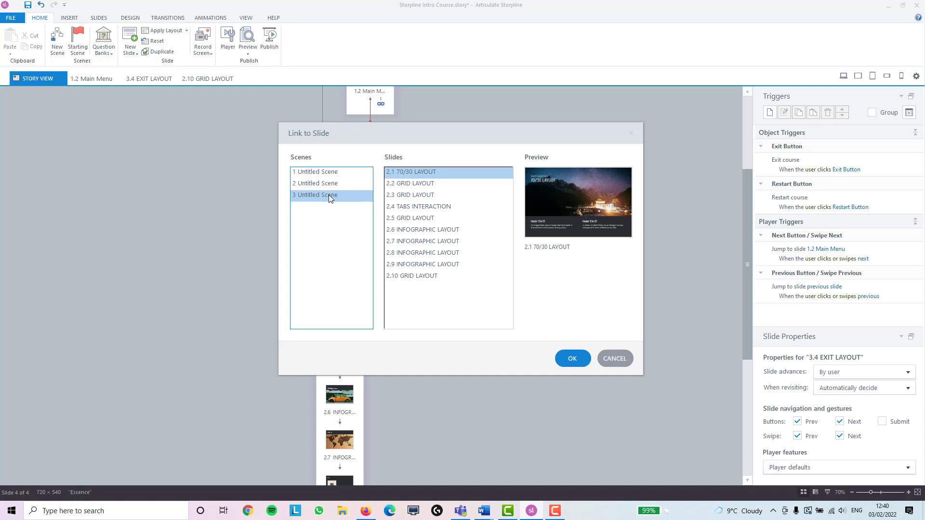
left_click(331, 183)
left_click(418, 184)
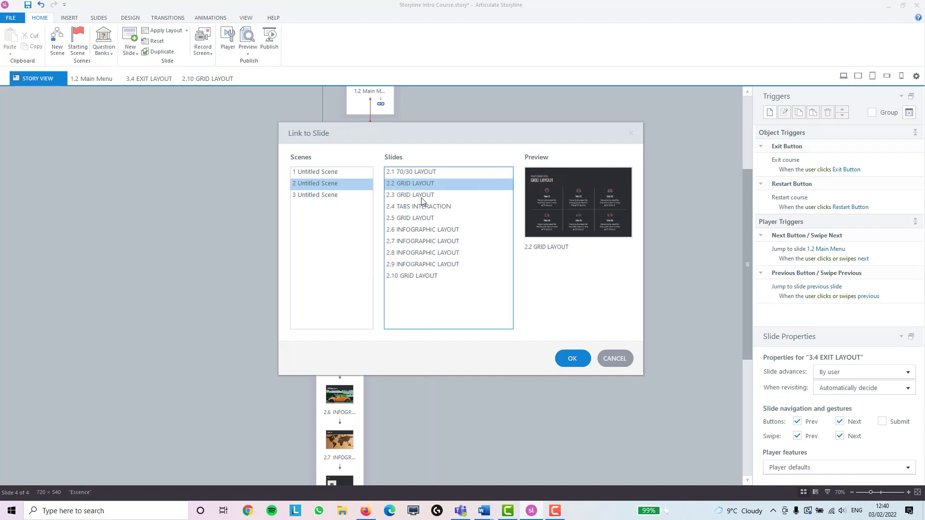
left_click(422, 202)
left_click(423, 208)
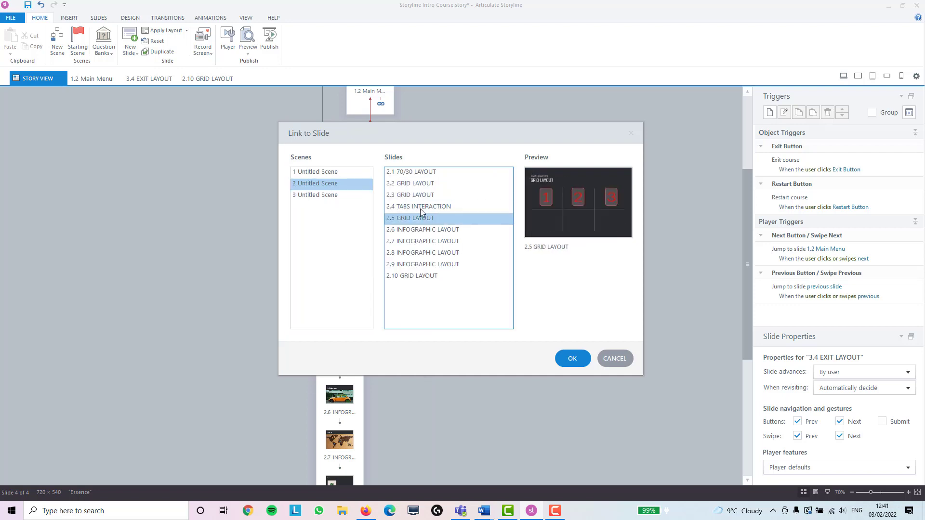
left_click(425, 173)
left_click(331, 173)
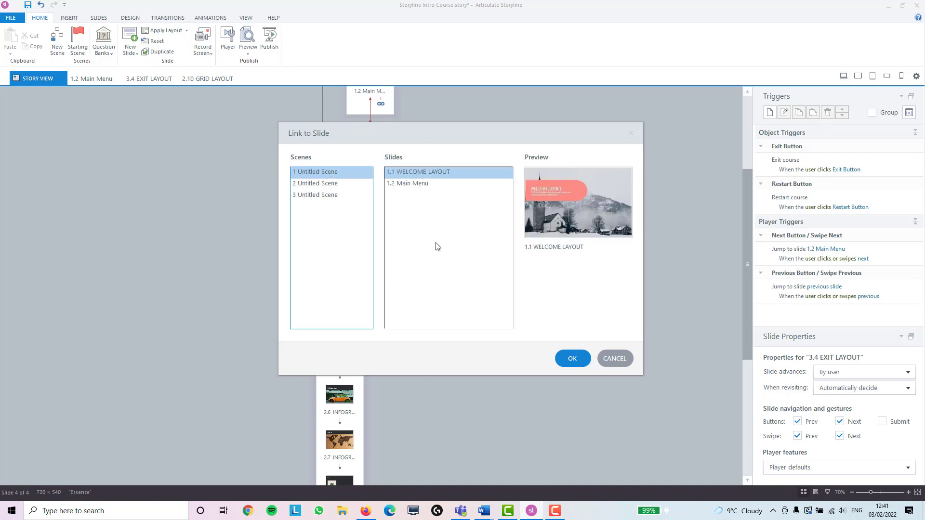